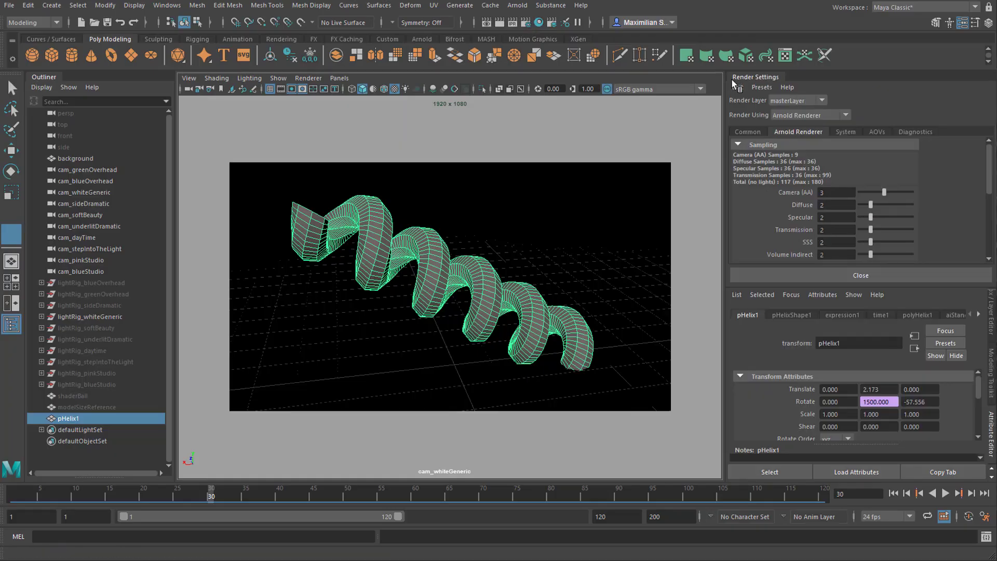
{"action": "left_click_drag", "start_coordinate": [761, 79], "coordinate": [709, 123]}
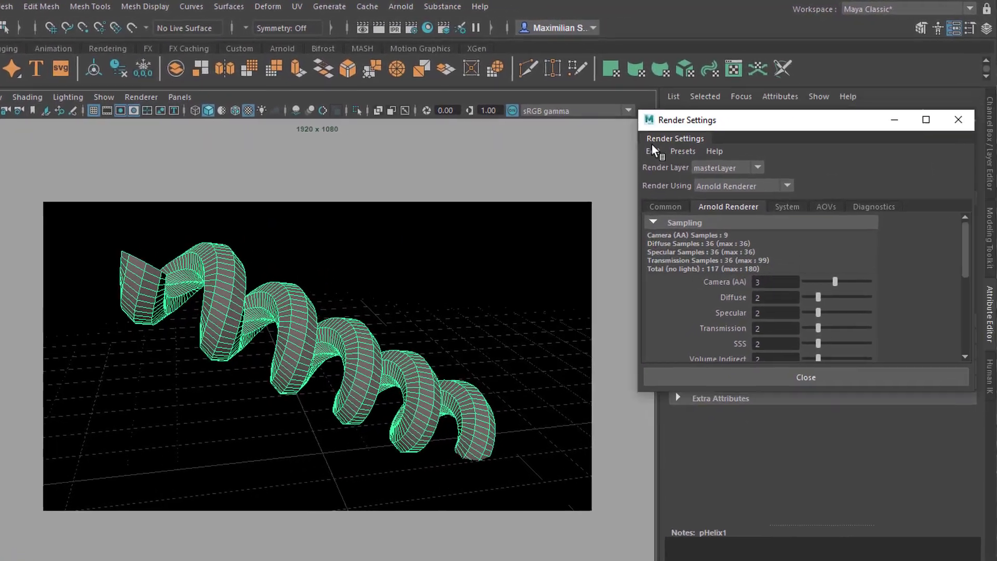
{"action": "left_click_drag", "start_coordinate": [652, 145], "coordinate": [686, 124]}
{"action": "left_click_drag", "start_coordinate": [594, 162], "coordinate": [584, 171]}
{"action": "left_click_drag", "start_coordinate": [502, 207], "coordinate": [449, 283]}
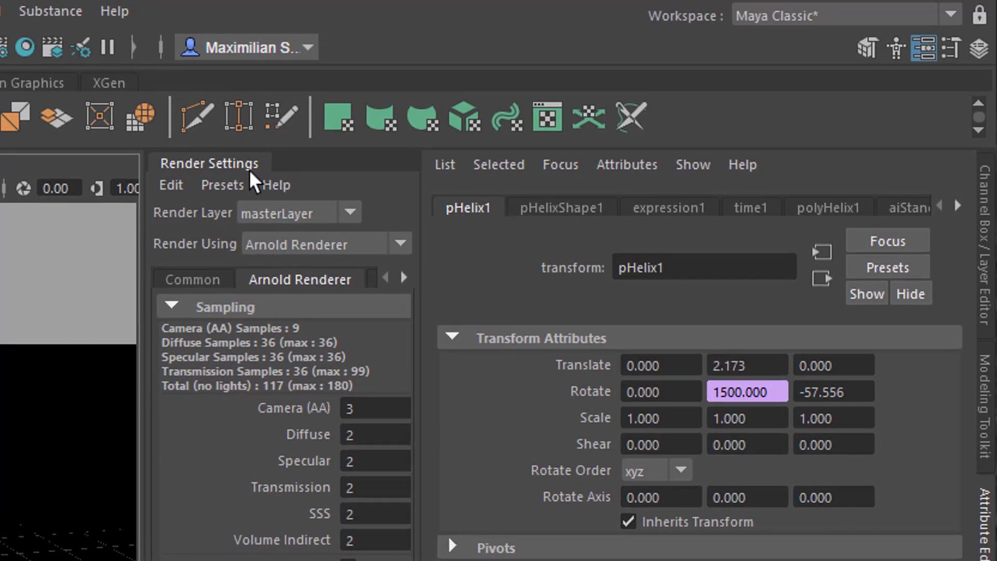
{"action": "left_click_drag", "start_coordinate": [237, 164], "coordinate": [524, 163]}
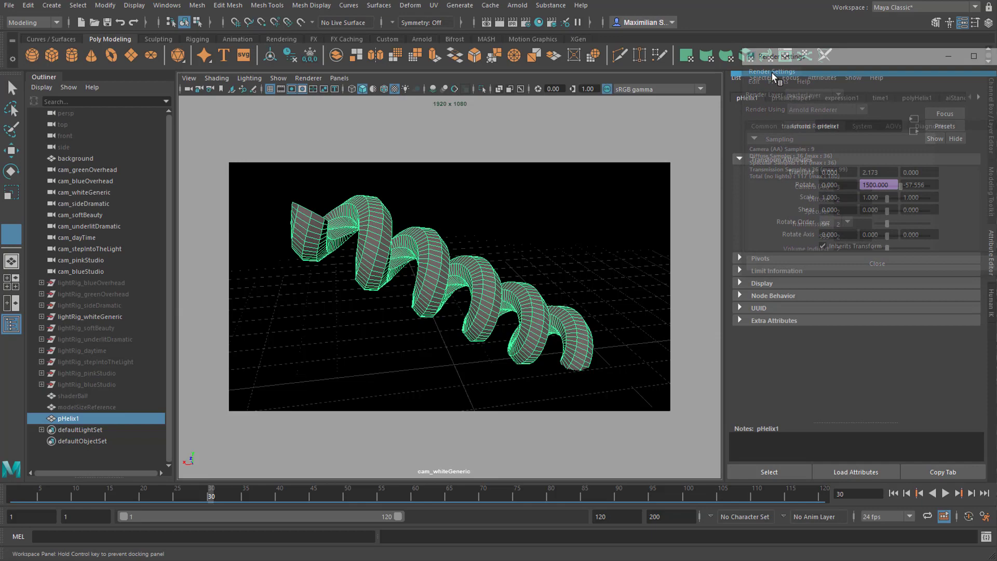
{"action": "left_click_drag", "start_coordinate": [773, 76], "coordinate": [773, 76]}
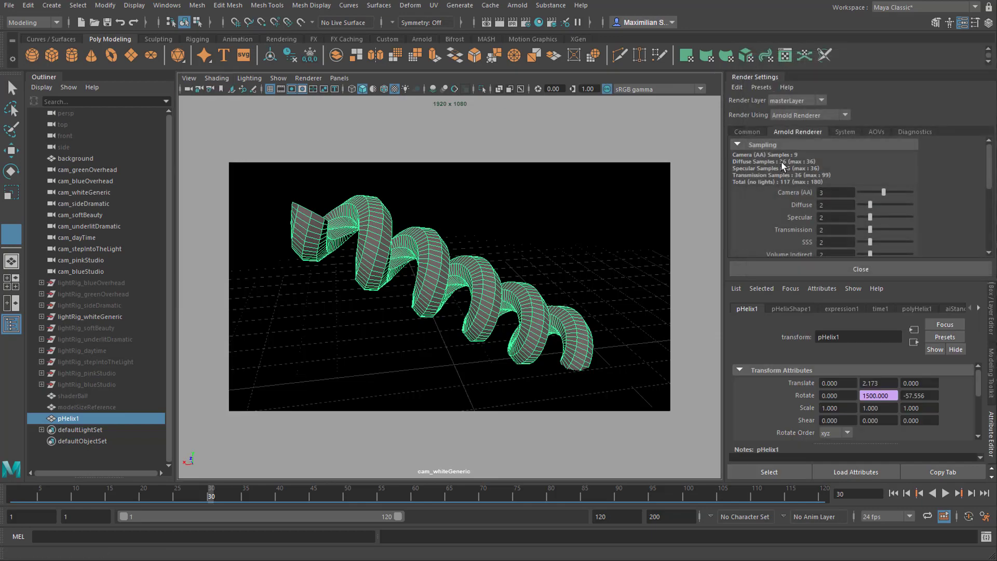
{"action": "left_click_drag", "start_coordinate": [989, 184], "coordinate": [984, 160]}
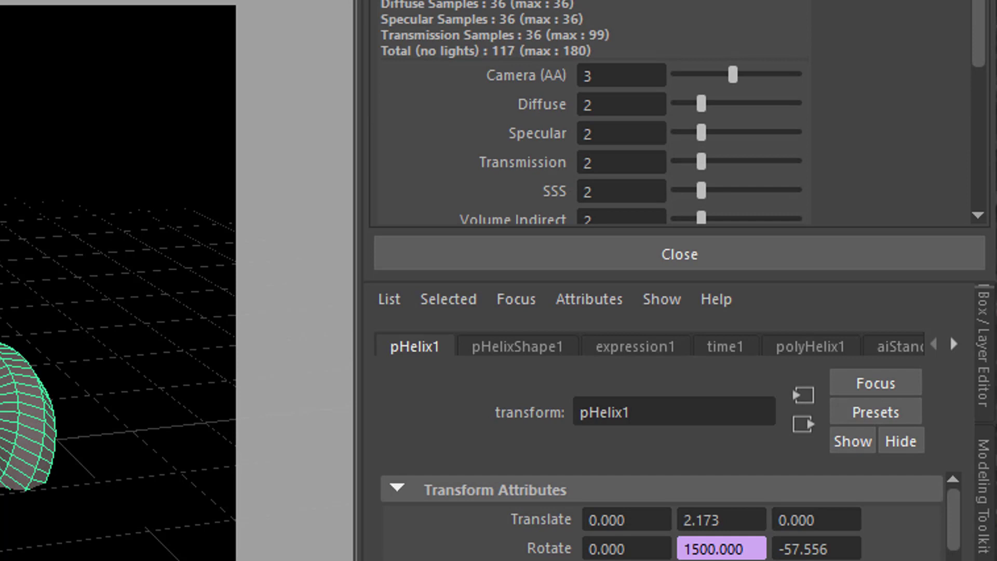
Keep the render device on CPU and set Camera (AA) samples to 6
{"action": "left_click", "coordinate": [659, 5]}
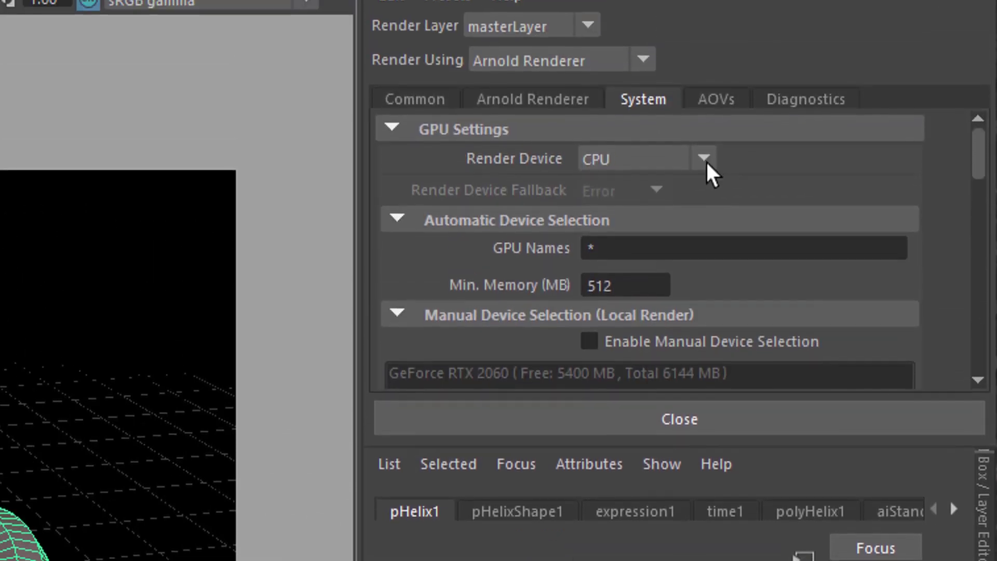
{"action": "left_click", "coordinate": [703, 44]}
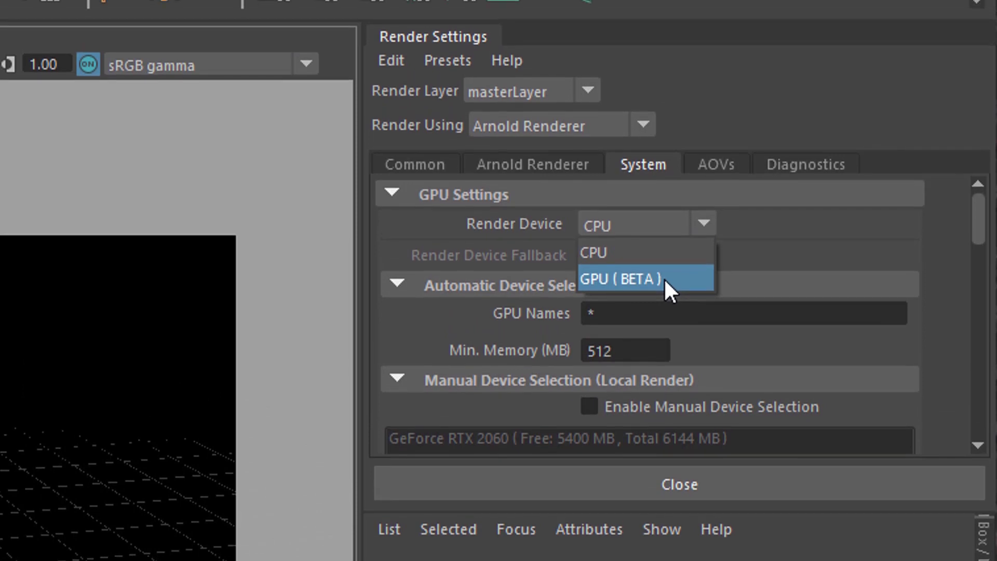
{"action": "left_click", "coordinate": [772, 245]}
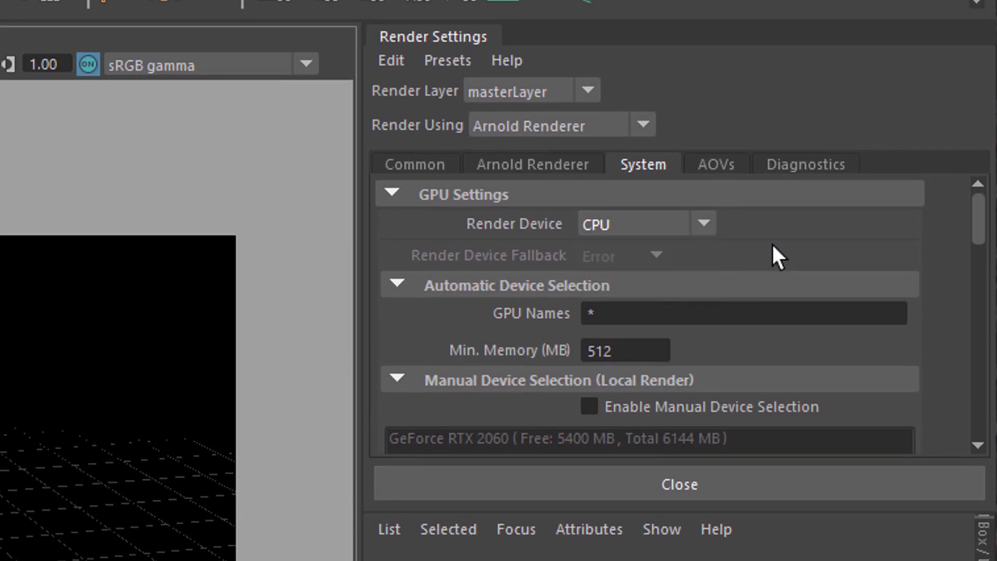
{"action": "left_click", "coordinate": [556, 165]}
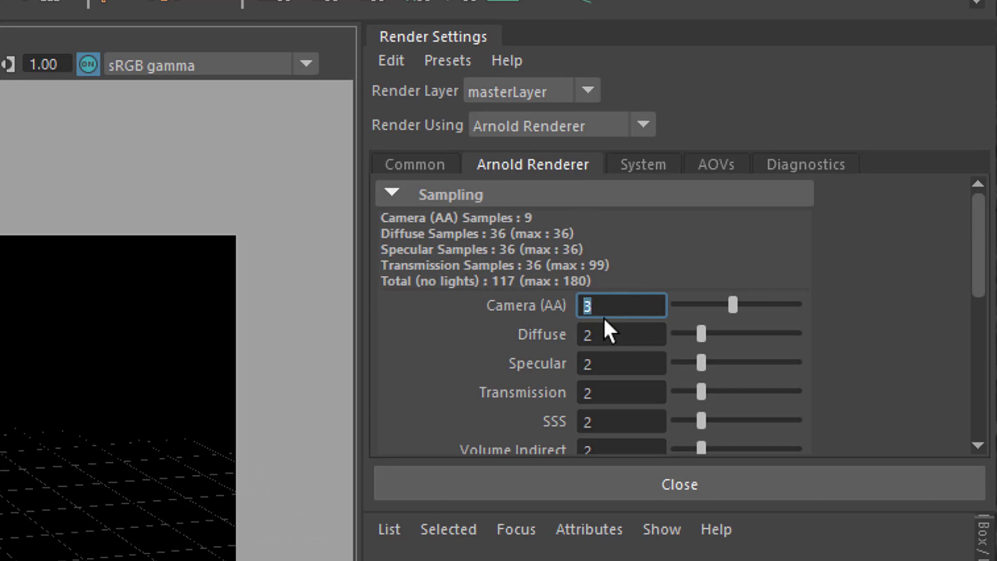
{"action": "key", "text": "Return"}
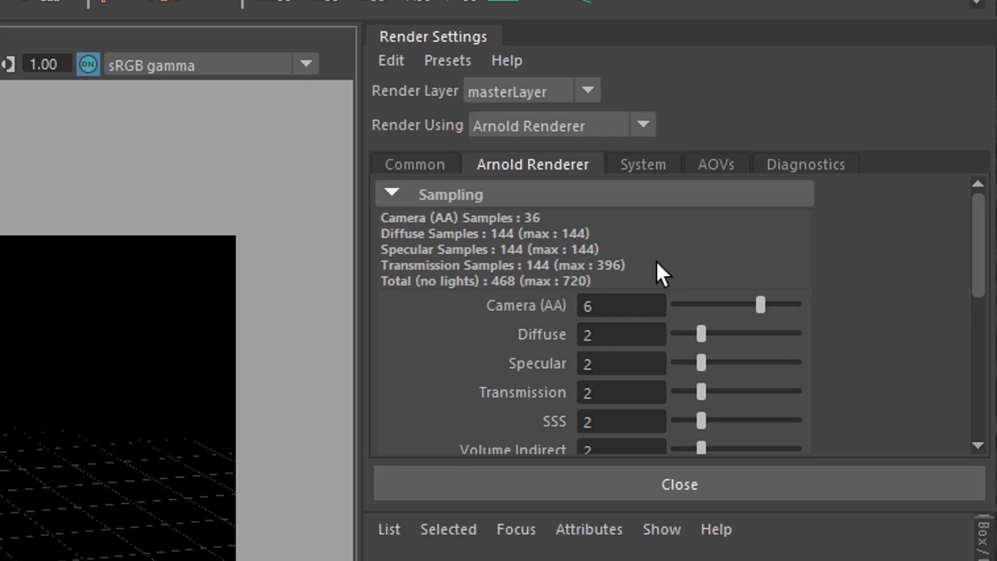
Switch the render device to GPU (BETA) and set Camera (AA) samples back to 3
{"action": "left_click", "coordinate": [650, 166]}
{"action": "left_click", "coordinate": [705, 224]}
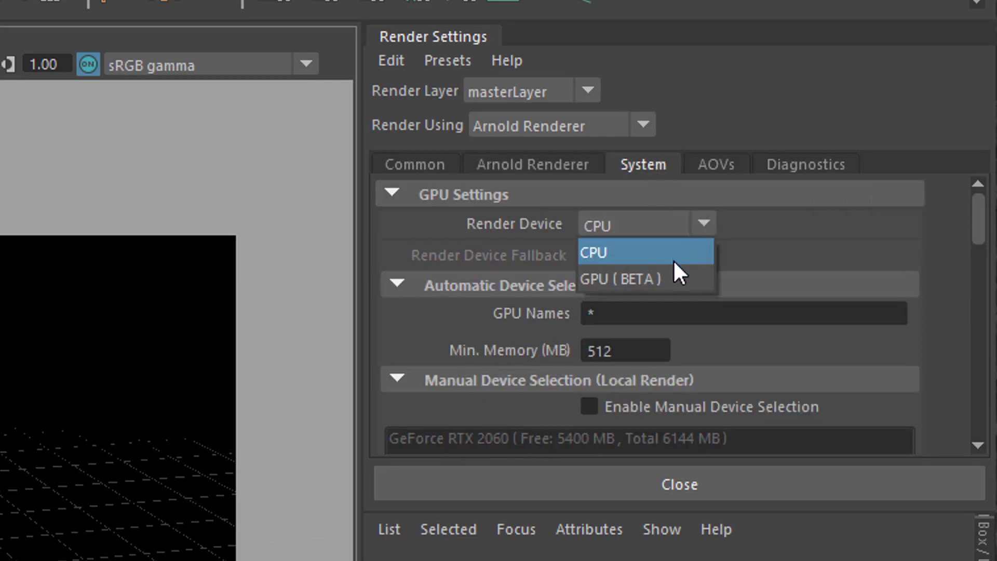
{"action": "left_click", "coordinate": [671, 278]}
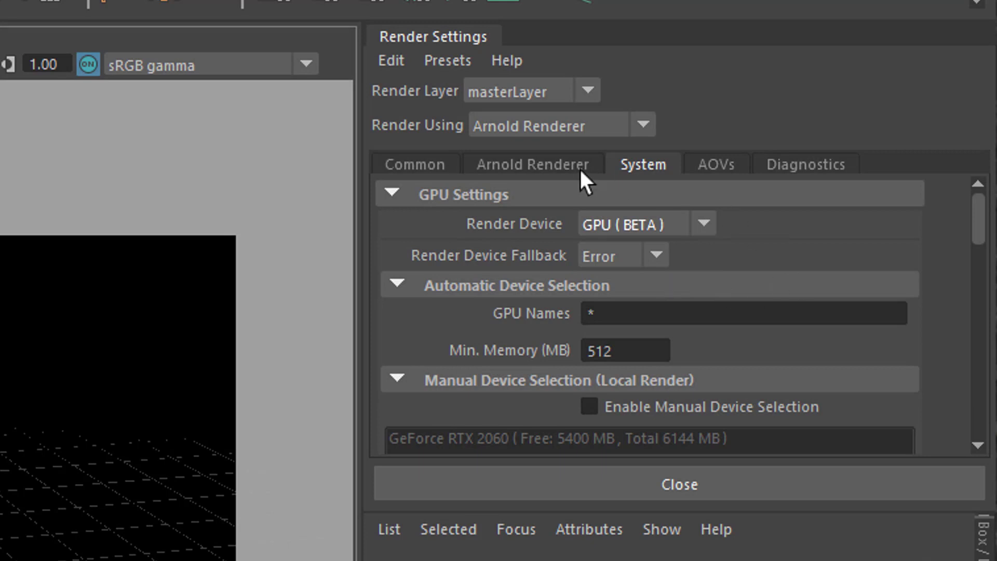
{"action": "left_click", "coordinate": [558, 163]}
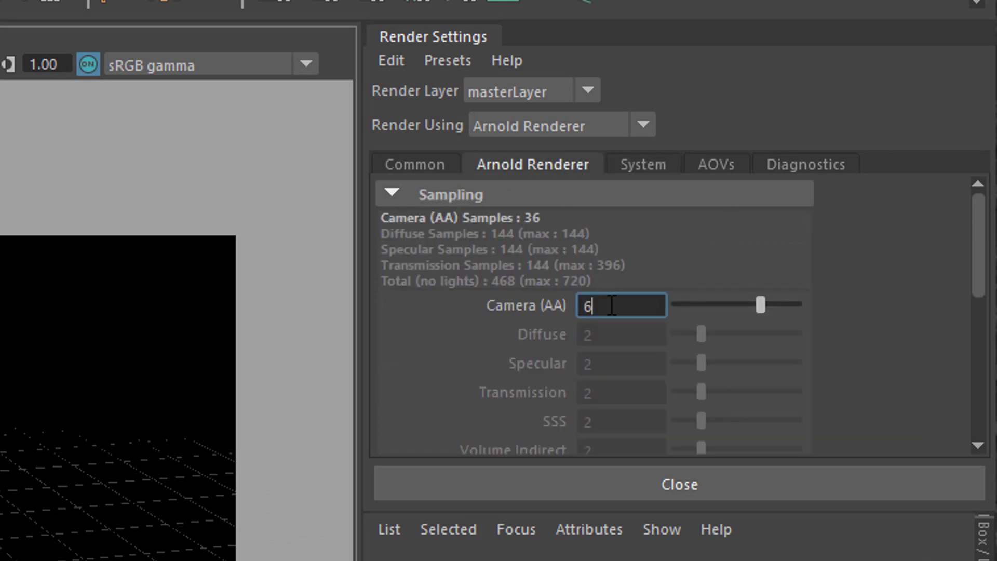
{"action": "type", "text": "3"}
{"action": "key", "text": "Return"}
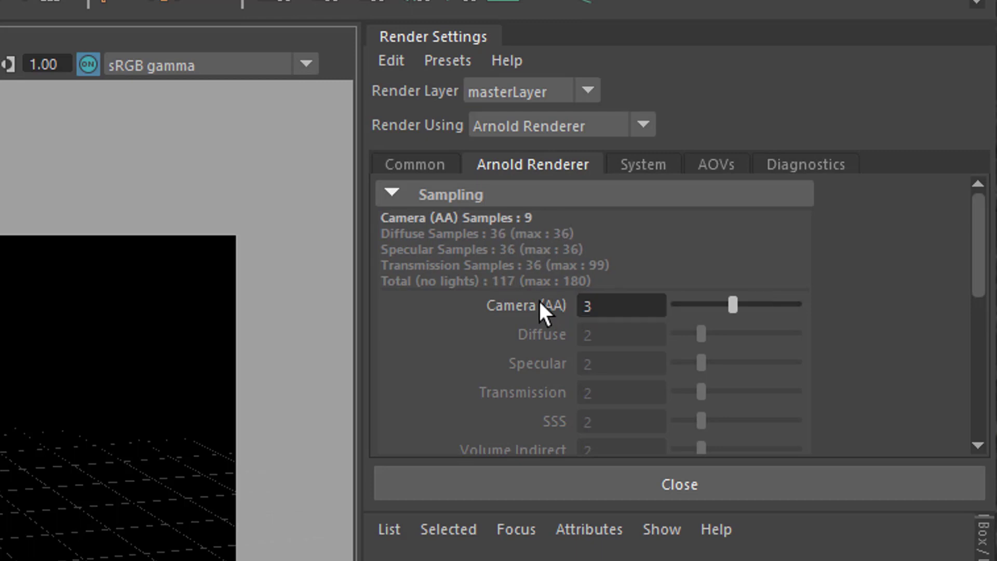
Return the render device to CPU, recheck the sampling settings, and show the Arnold menu
{"action": "left_click", "coordinate": [645, 164]}
{"action": "left_click", "coordinate": [707, 223]}
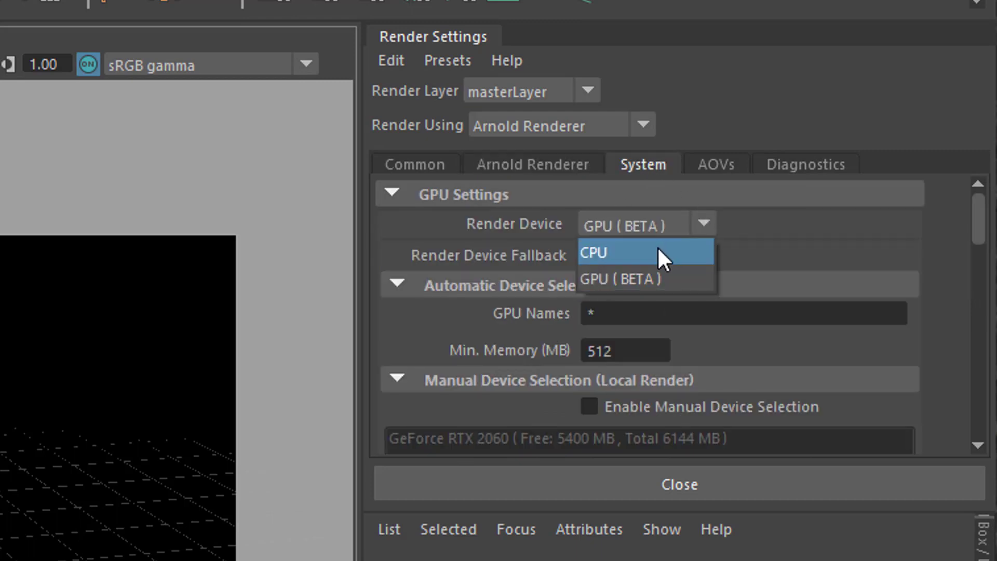
{"action": "left_click", "coordinate": [657, 246]}
{"action": "left_click", "coordinate": [571, 166]}
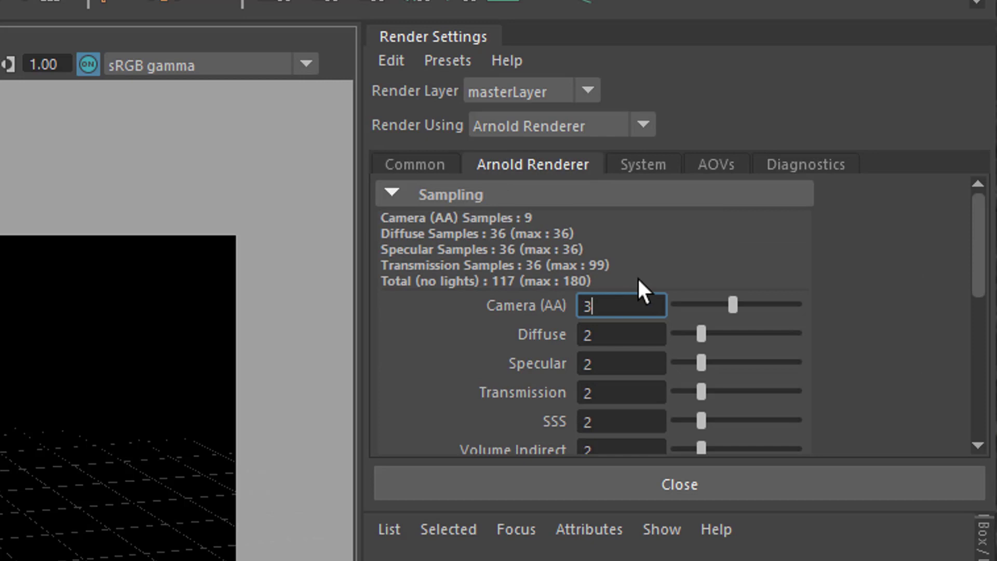
{"action": "left_click", "coordinate": [650, 166]}
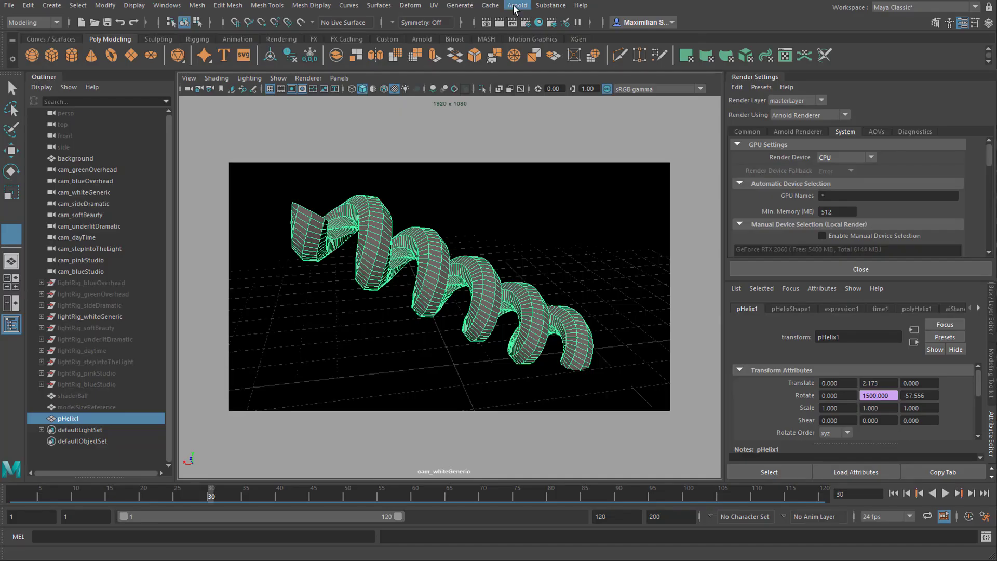
{"action": "left_click", "coordinate": [517, 5]}
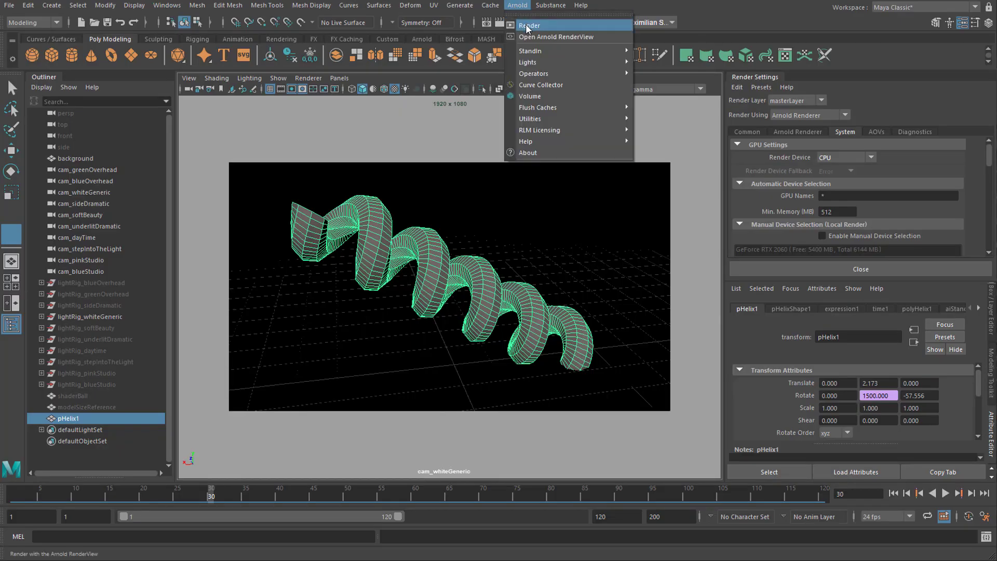
Render the helix in the Arnold RenderView and set the render device to GPU (BETA)
{"action": "left_click", "coordinate": [526, 26]}
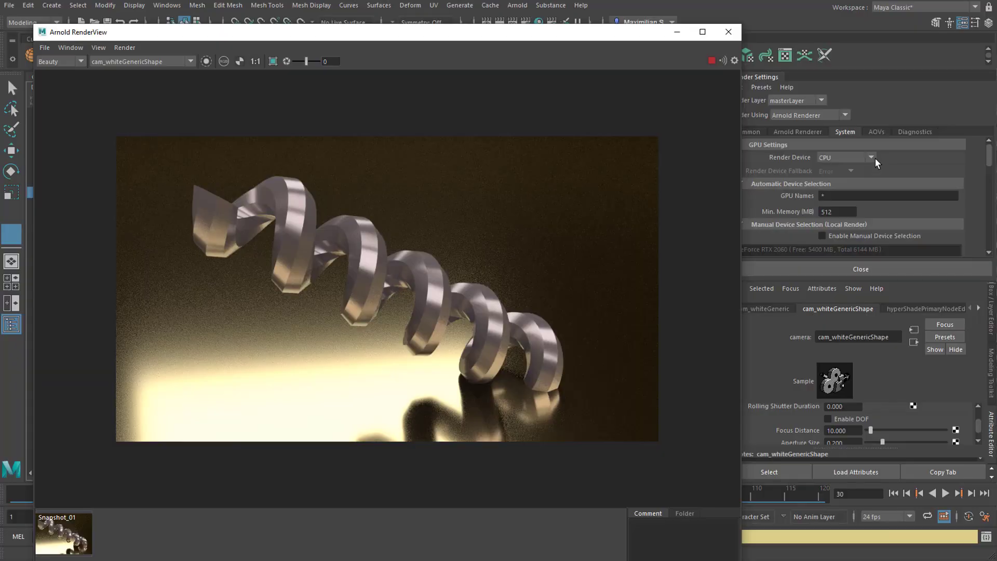
{"action": "left_click", "coordinate": [871, 158]}
{"action": "left_click", "coordinate": [860, 179]}
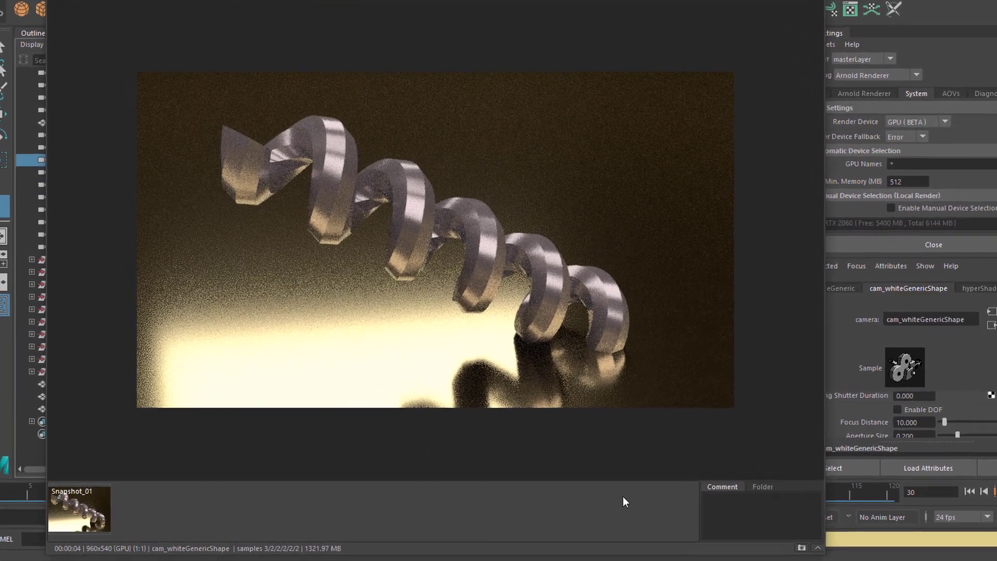
Store the current render as Snapshot_02 and compare it back and forth with Snapshot_01
{"action": "left_click", "coordinate": [775, 546]}
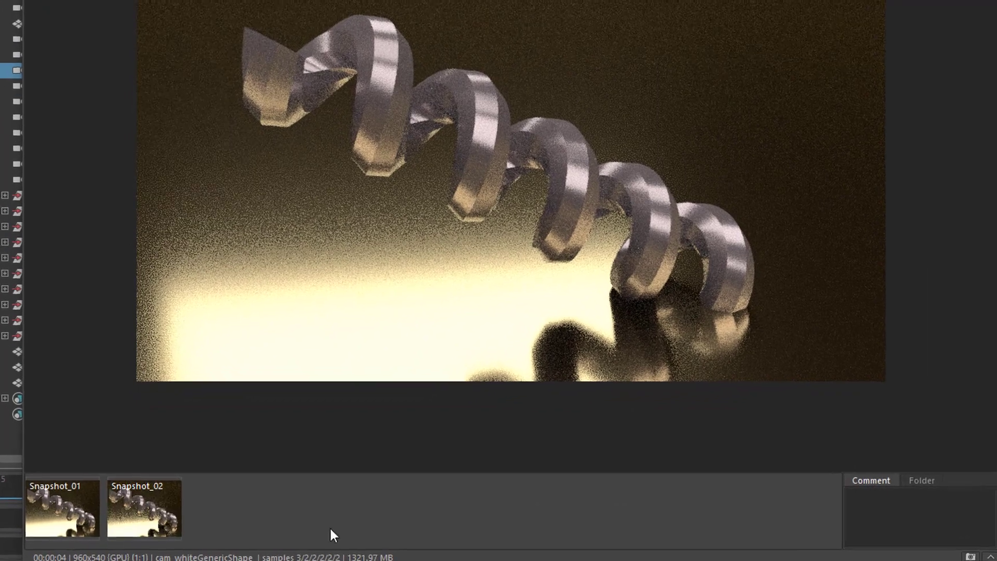
{"action": "left_click", "coordinate": [148, 514]}
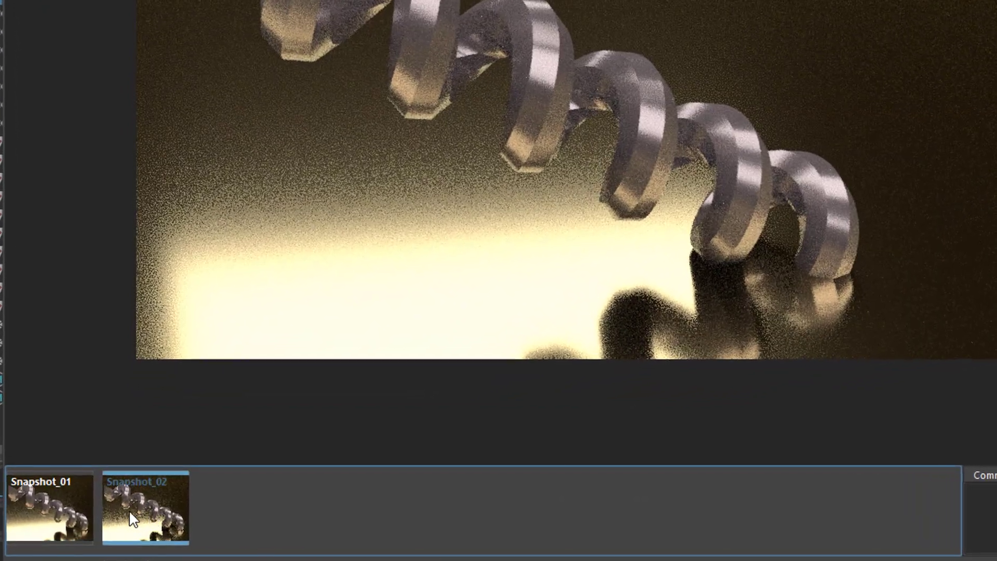
{"action": "left_click", "coordinate": [57, 509]}
{"action": "left_click", "coordinate": [120, 515]}
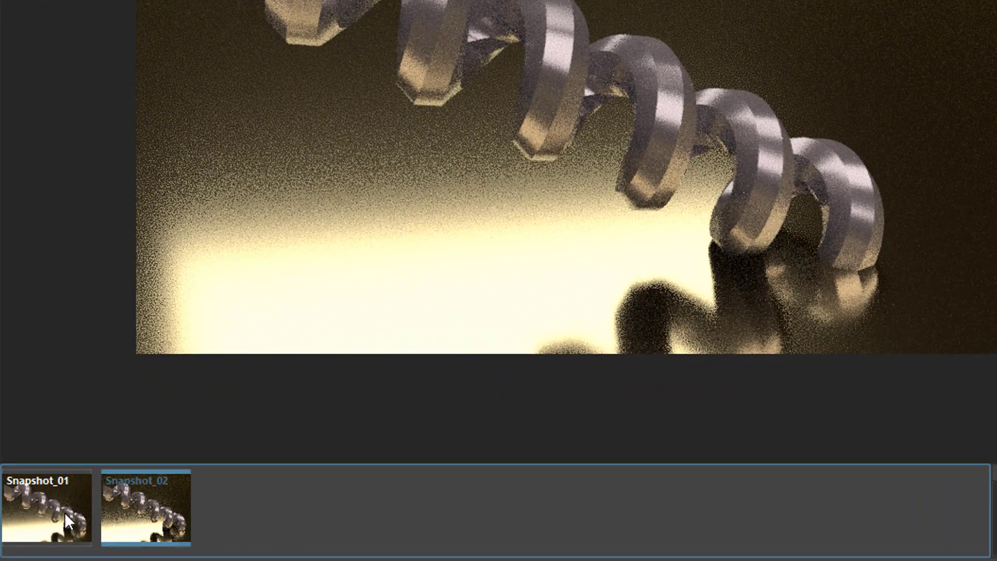
{"action": "left_click", "coordinate": [62, 511]}
{"action": "left_click", "coordinate": [134, 512]}
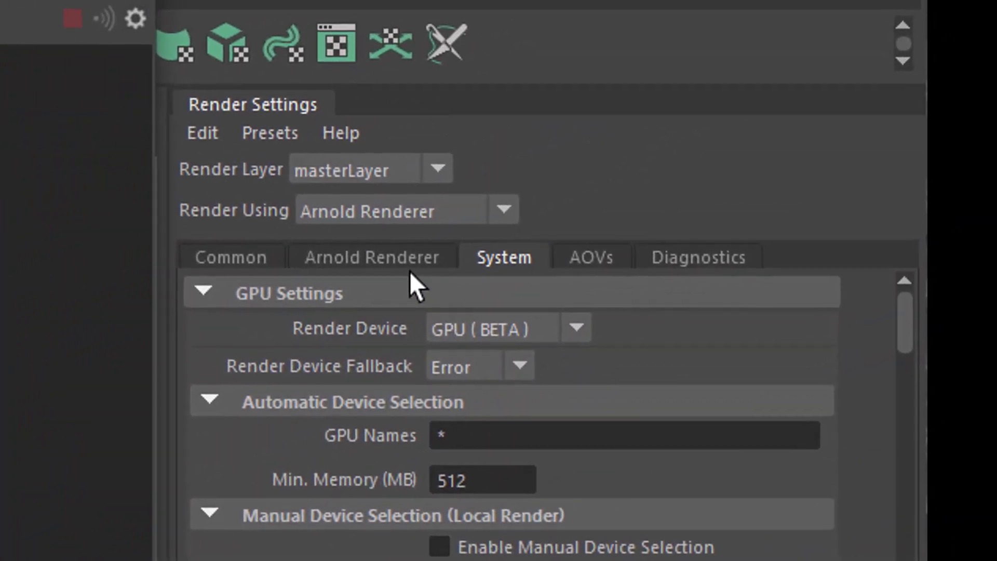
Raise Arnold Camera (AA) samples to 8 so the helix re-renders on GPU
{"action": "left_click", "coordinate": [413, 260]}
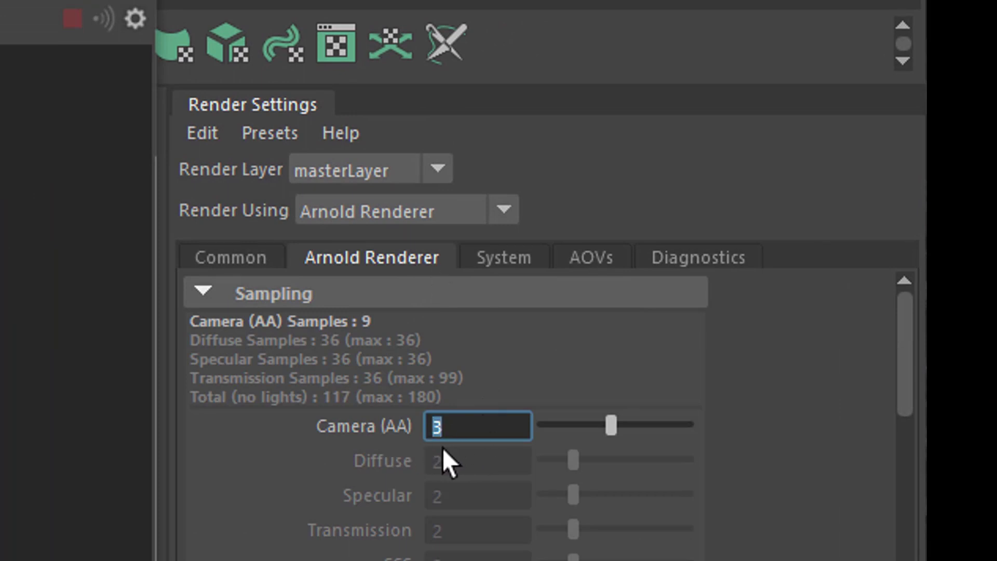
{"action": "type", "text": "8"}
{"action": "key", "text": "Return"}
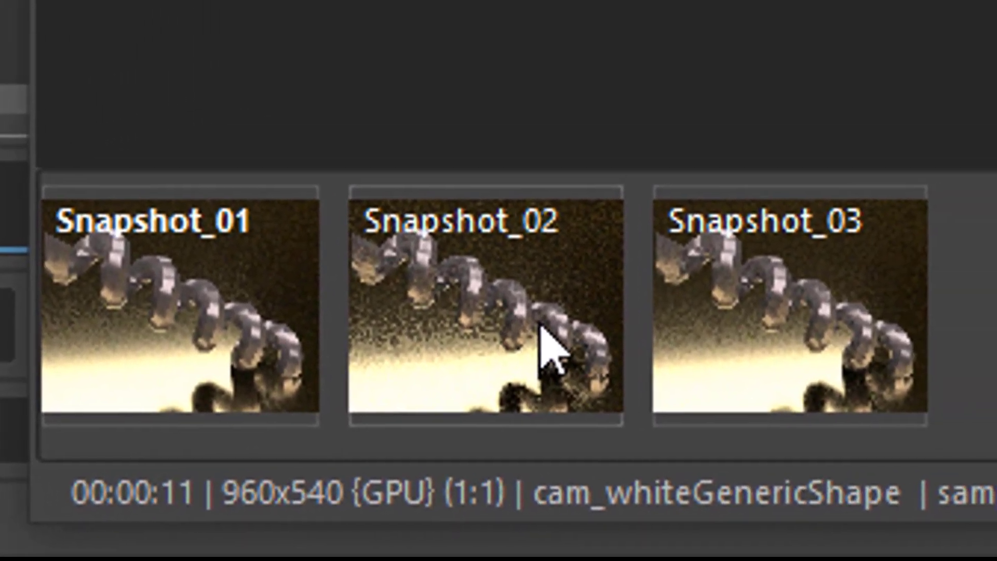
Compare noise across Snapshot_01, Snapshot_02 and Snapshot_03, ending on the cleaner Snapshot_03
{"action": "left_click", "coordinate": [620, 327]}
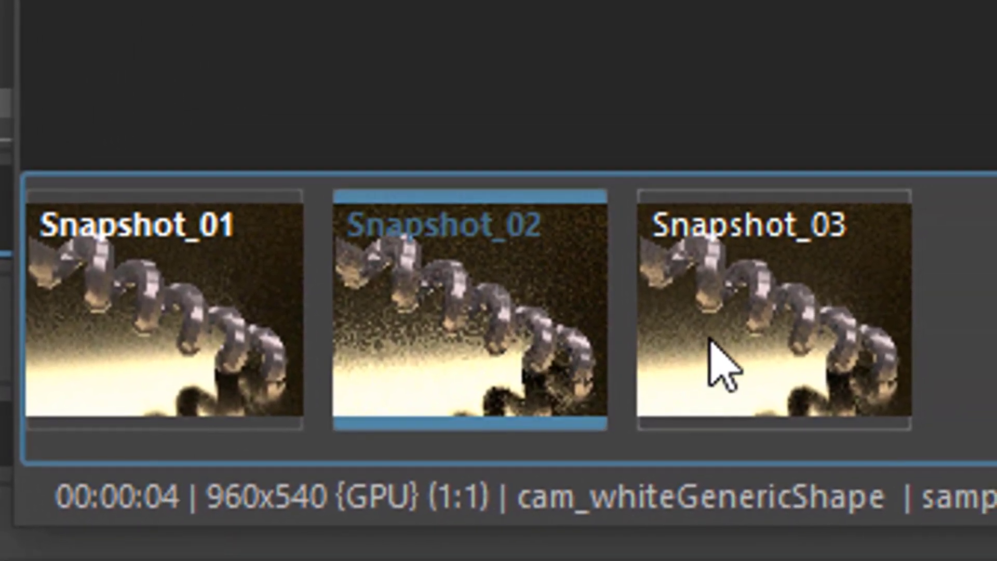
{"action": "left_click", "coordinate": [844, 358]}
{"action": "left_click", "coordinate": [150, 500]}
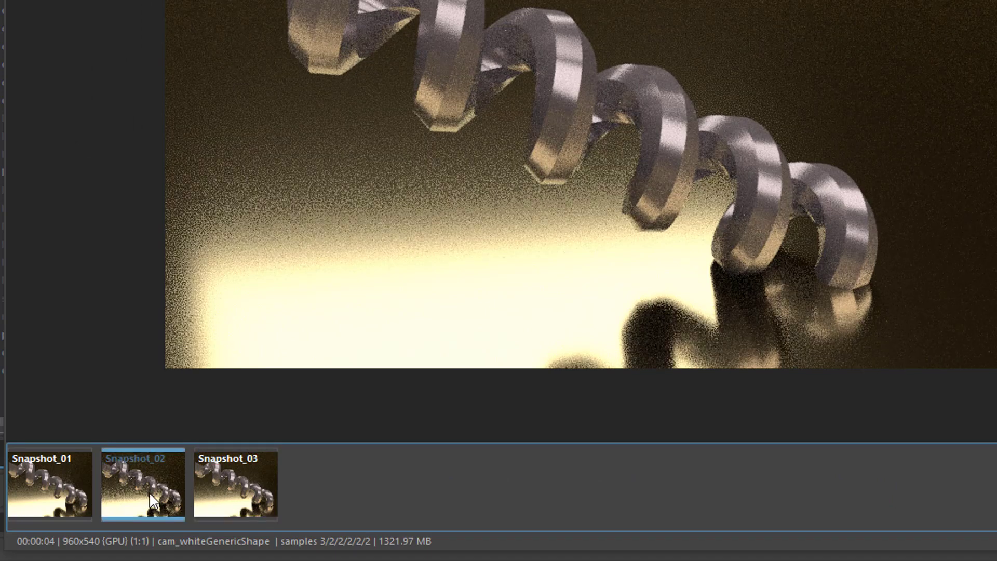
{"action": "left_click", "coordinate": [226, 502]}
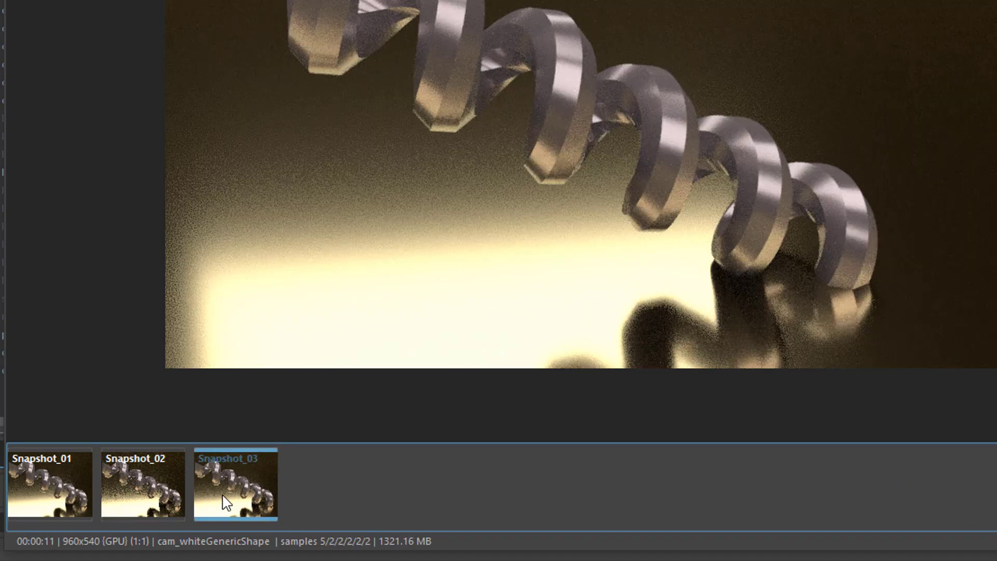
{"action": "left_click", "coordinate": [46, 497]}
{"action": "left_click", "coordinate": [132, 499]}
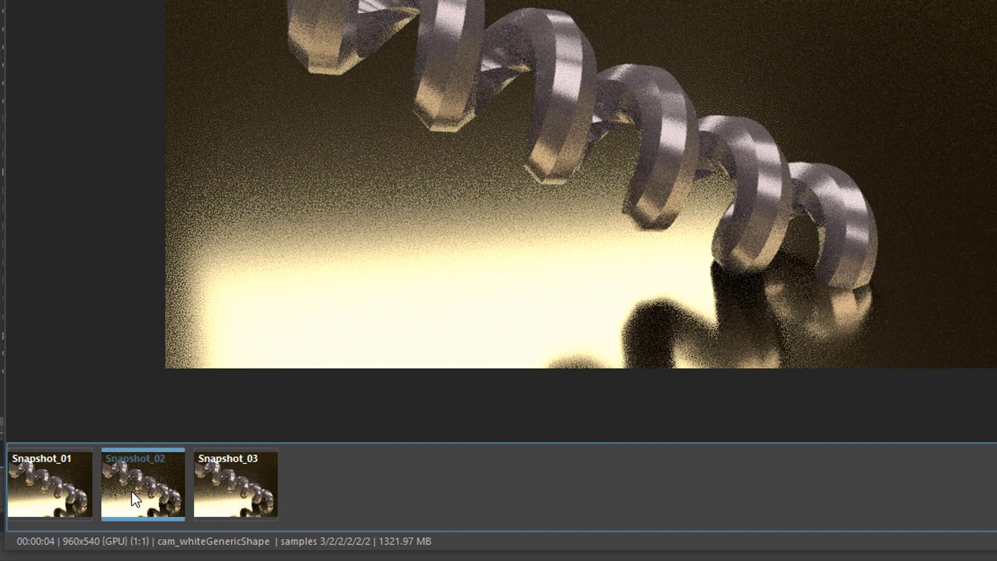
{"action": "left_click", "coordinate": [229, 503]}
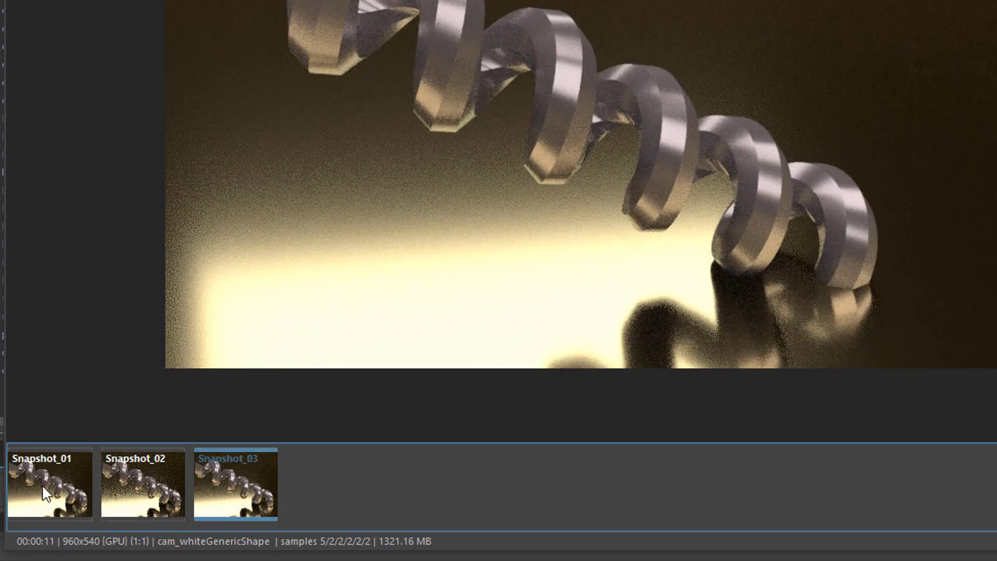
{"action": "left_click", "coordinate": [42, 484]}
{"action": "left_click", "coordinate": [245, 490]}
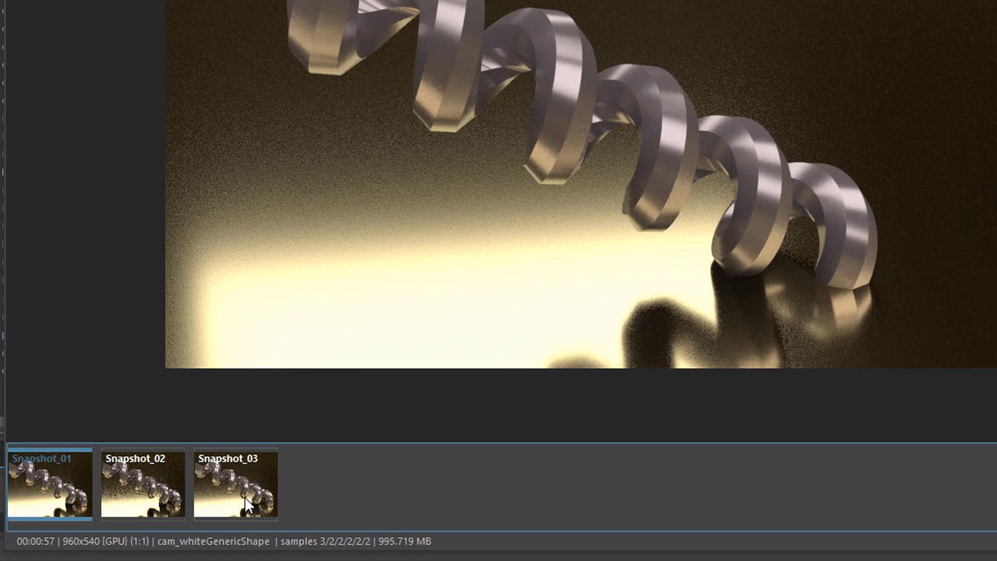
{"action": "left_click", "coordinate": [245, 497]}
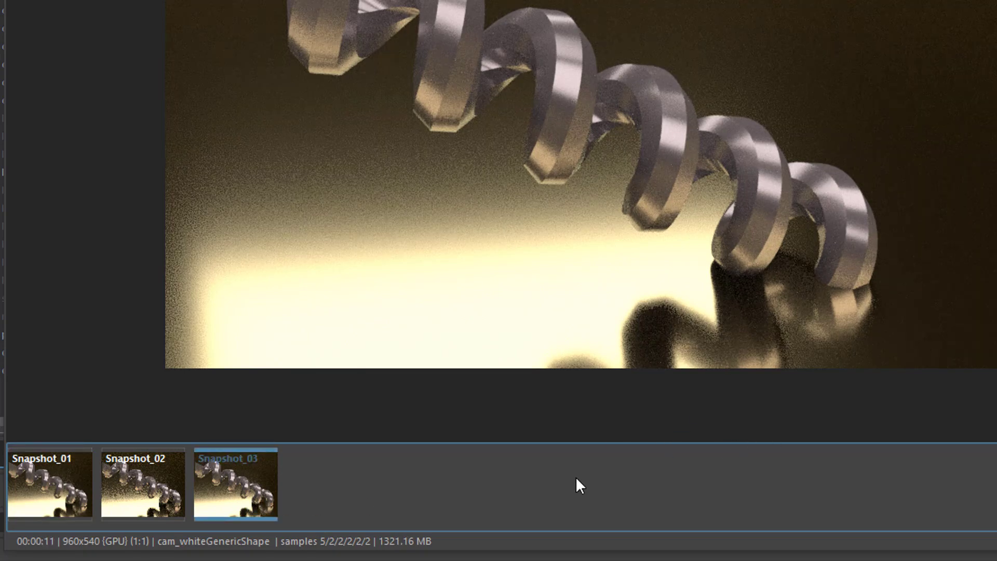